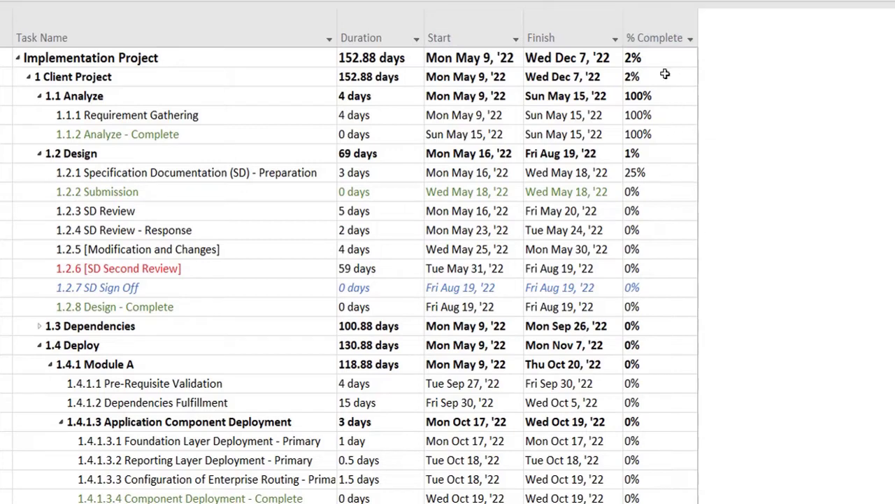
Step: Insert the Text10 field as a new column before the % Complete column
{"action": "right_click", "coordinate": [662, 38]}
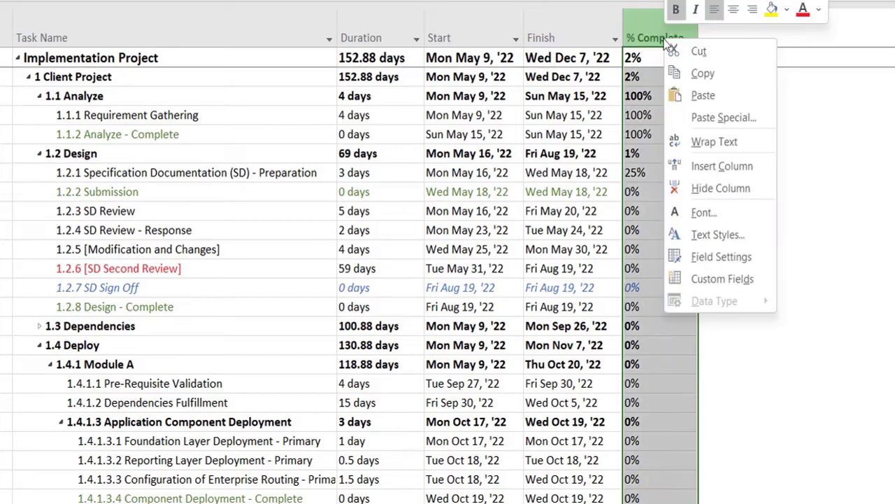
{"action": "left_click", "coordinate": [717, 166]}
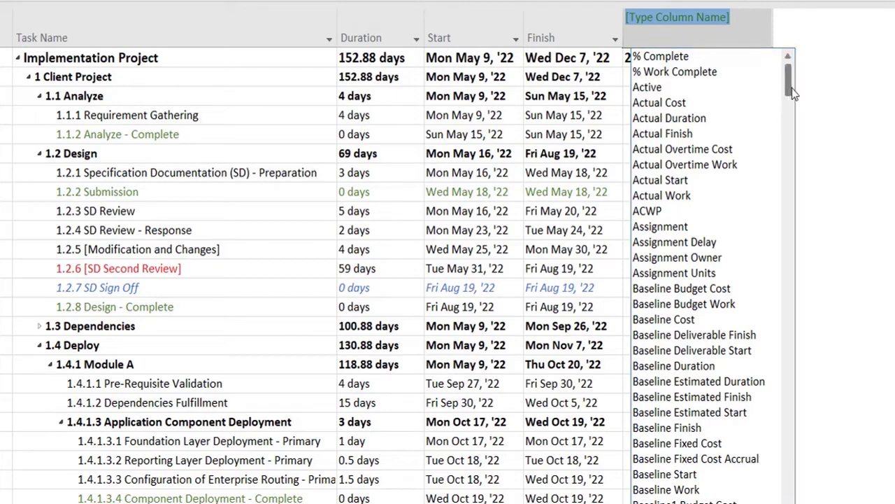
{"action": "left_click_drag", "start_coordinate": [792, 93], "coordinate": [797, 484]}
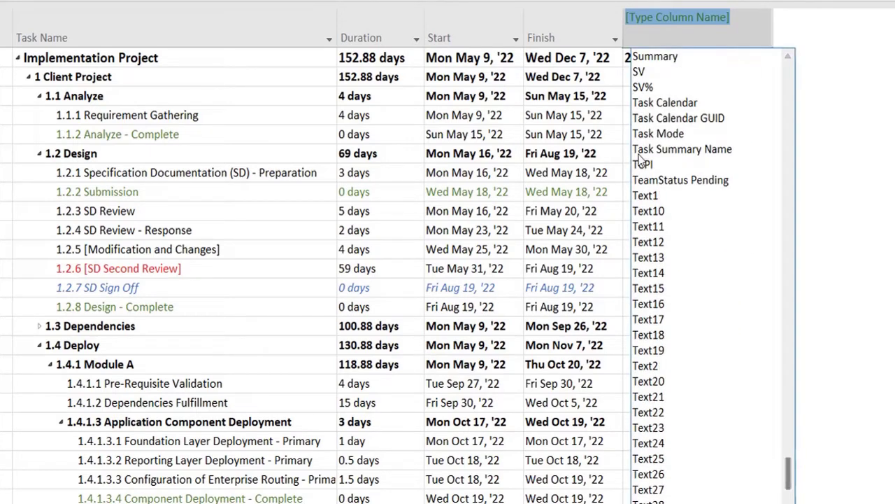
{"action": "left_click", "coordinate": [665, 213]}
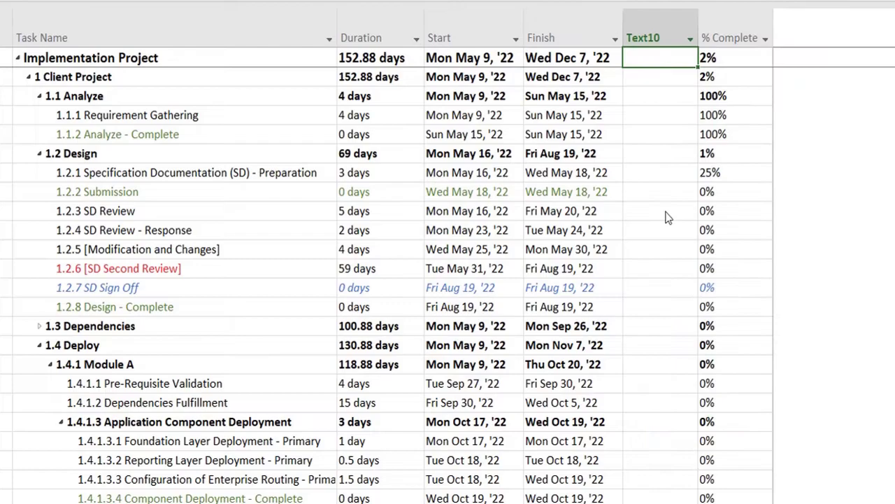
Step: Rename the Text10 custom field to "Planned Percentage"
{"action": "left_click", "coordinate": [643, 35]}
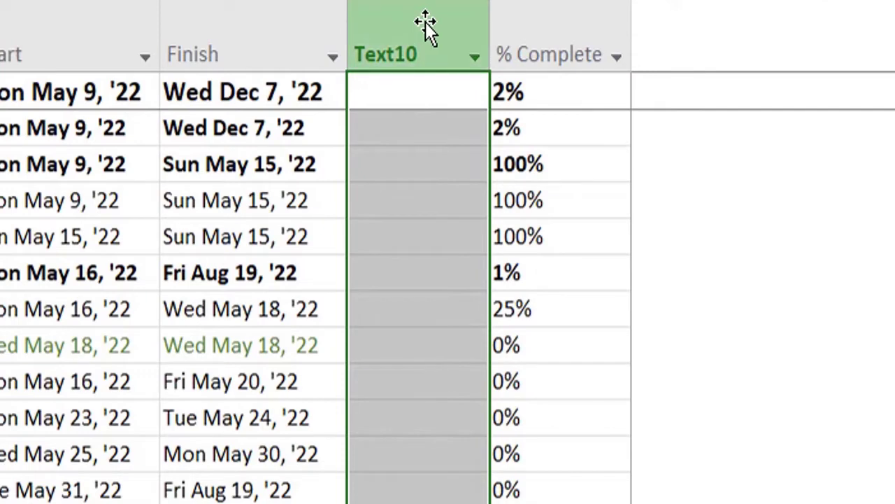
{"action": "right_click", "coordinate": [425, 22]}
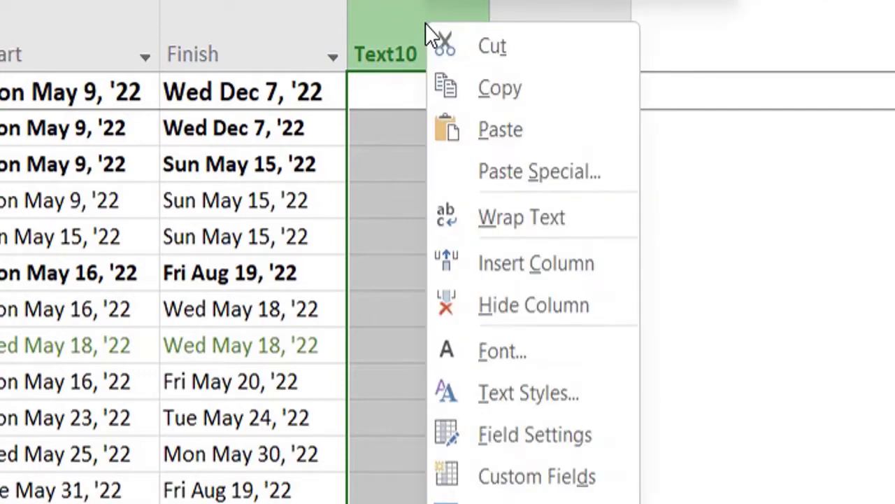
{"action": "left_click", "coordinate": [499, 478]}
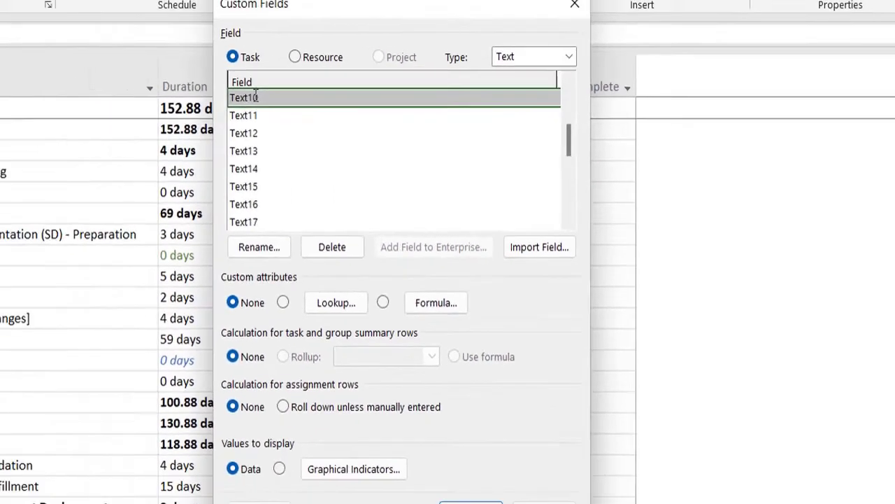
{"action": "left_click", "coordinate": [49, 327]}
{"action": "left_click", "coordinate": [303, 240]}
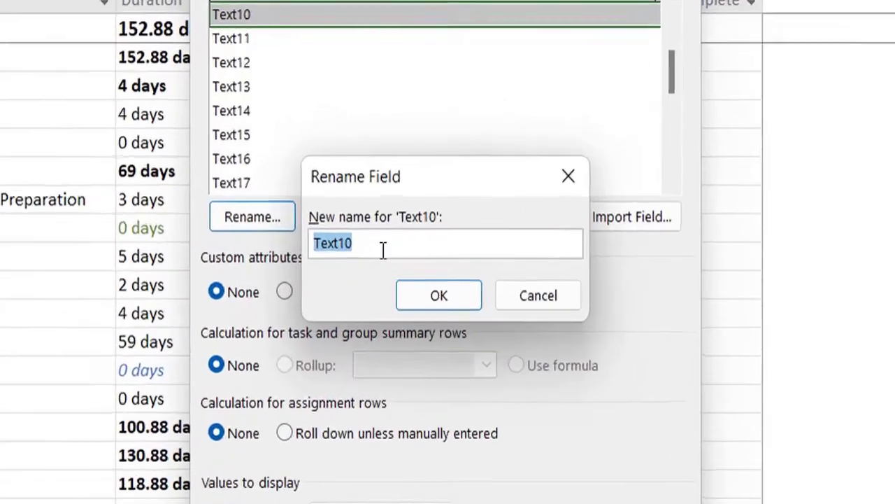
{"action": "type", "text": "P"}
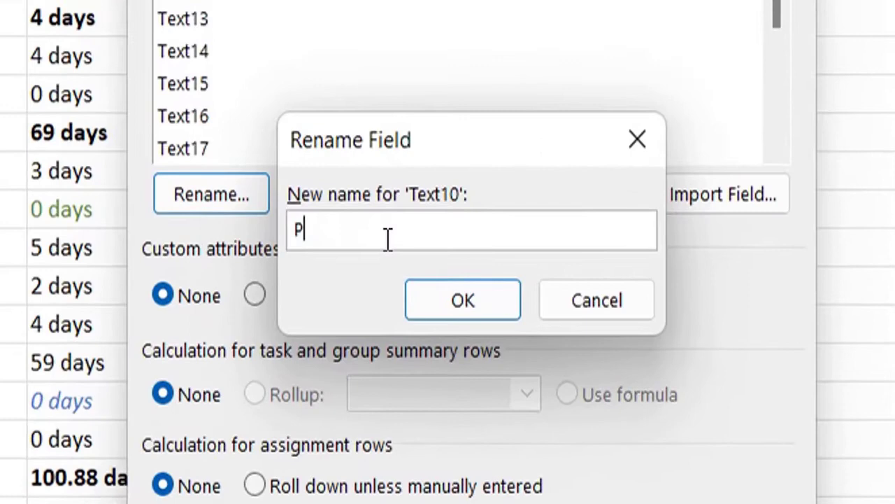
{"action": "type", "text": "lanned "}
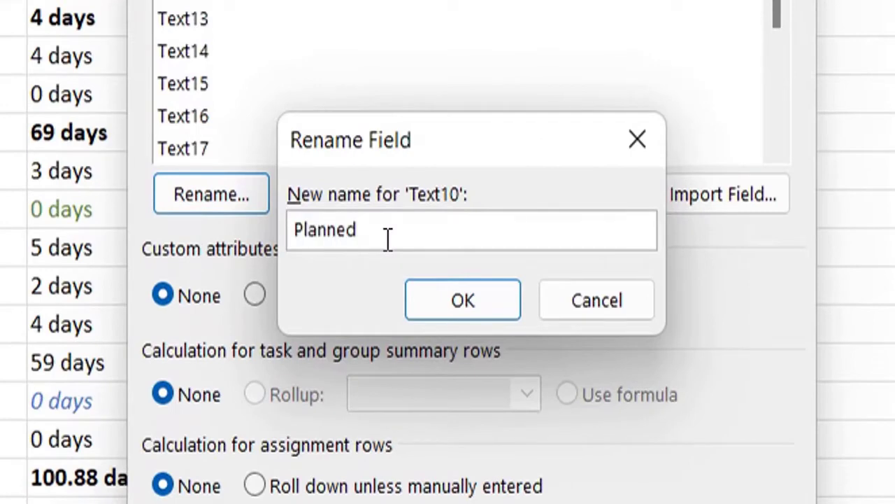
{"action": "type", "text": "Percentage"}
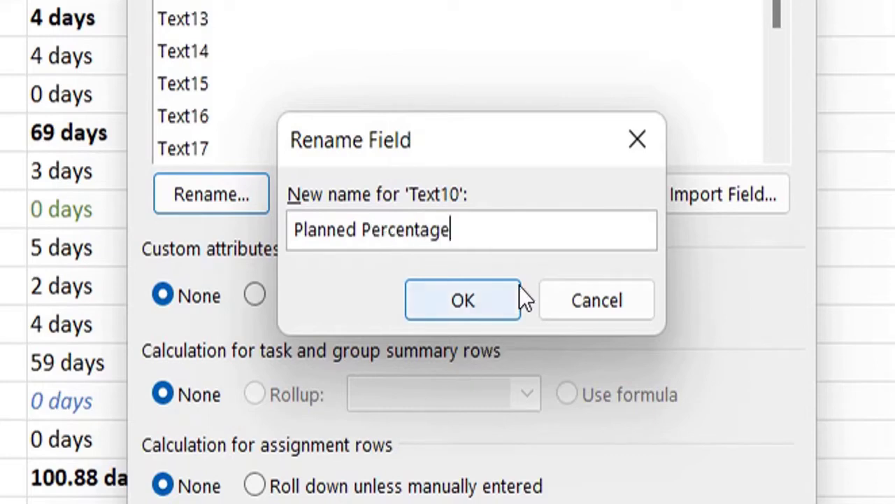
{"action": "left_click", "coordinate": [481, 309]}
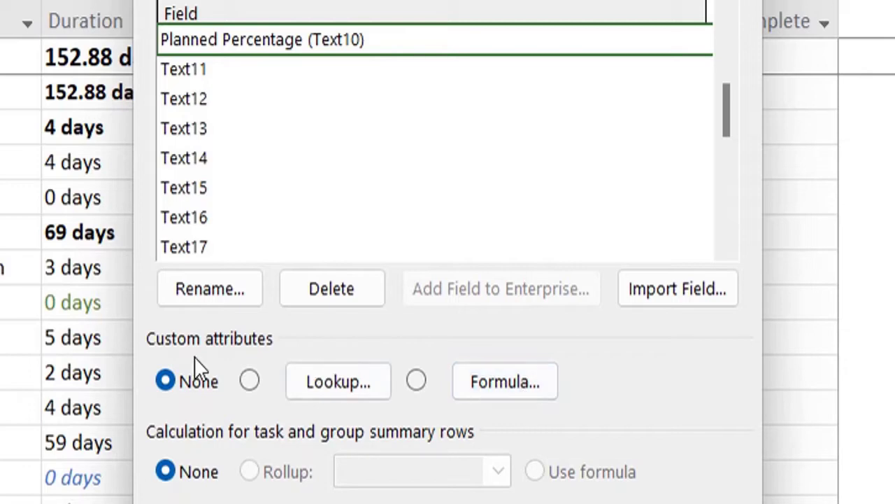
Step: Calculate the Planned Percentage field with the formula IIf(Now()<[Start],"0",IIf(Now()>[Finish],"100",Int(ProjDateDiff([Start],[Current Date]+1,[Project Calendar])/[Duration]*100))) & "%" and apply the custom field settings
{"action": "left_click", "coordinate": [419, 383]}
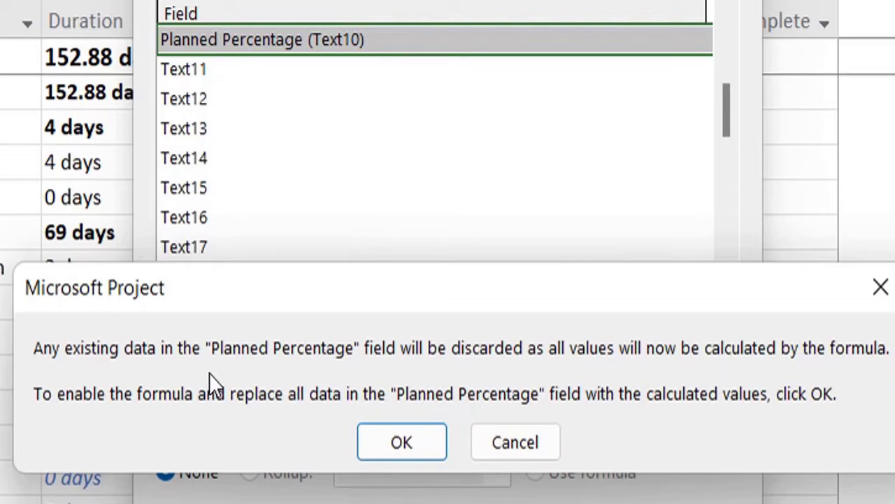
{"action": "left_click", "coordinate": [449, 444]}
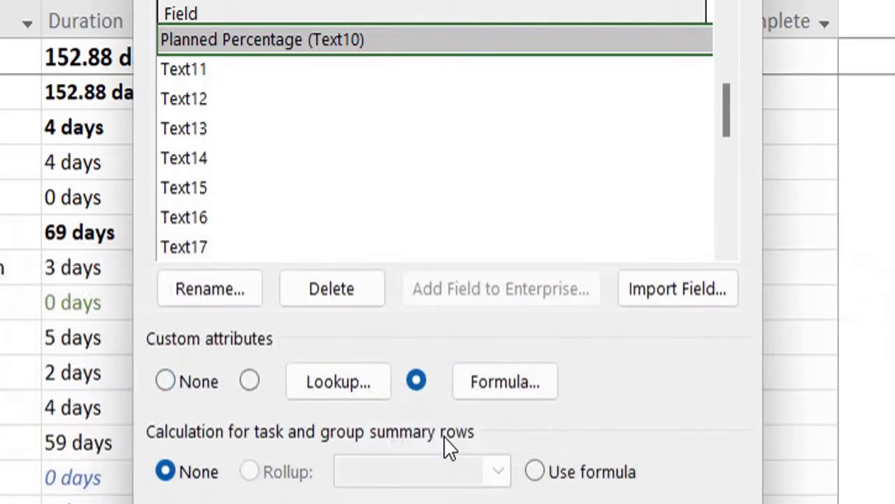
{"action": "left_click", "coordinate": [505, 383]}
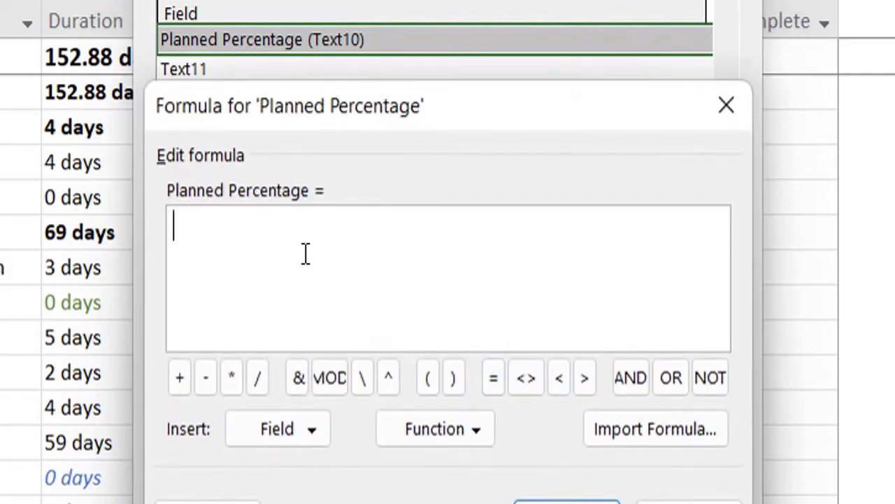
{"action": "left_click_drag", "start_coordinate": [410, 114], "coordinate": [396, 50]}
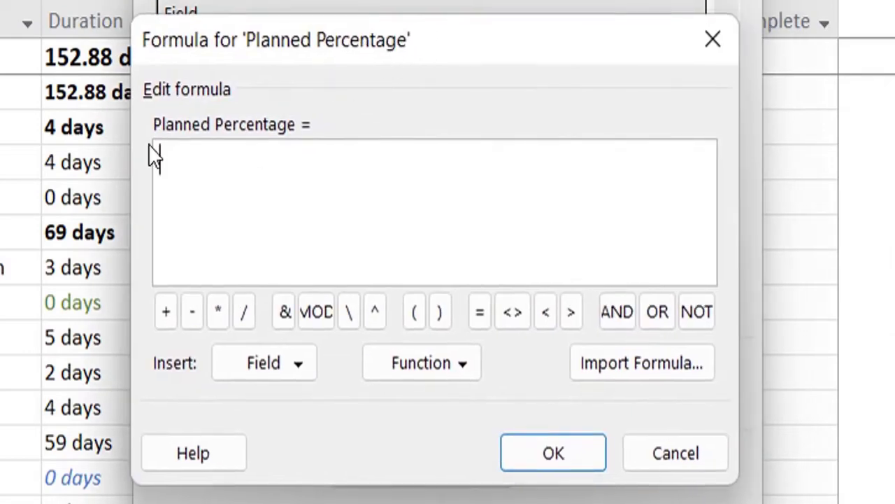
{"action": "left_click", "coordinate": [154, 156]}
{"action": "right_click", "coordinate": [179, 161]}
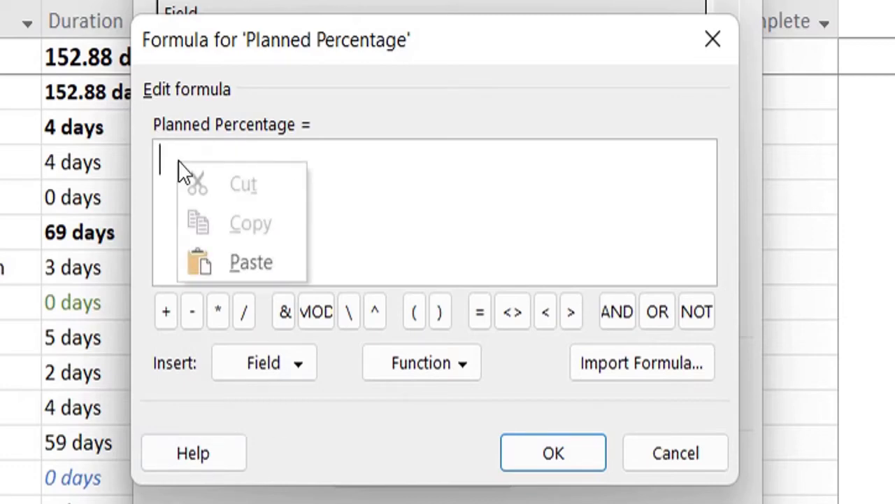
{"action": "left_click", "coordinate": [256, 263]}
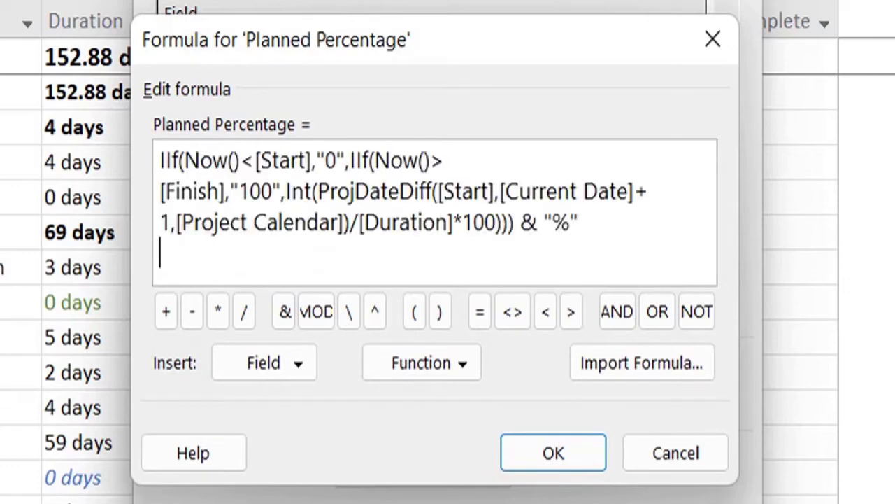
{"action": "key", "text": "BackSpace"}
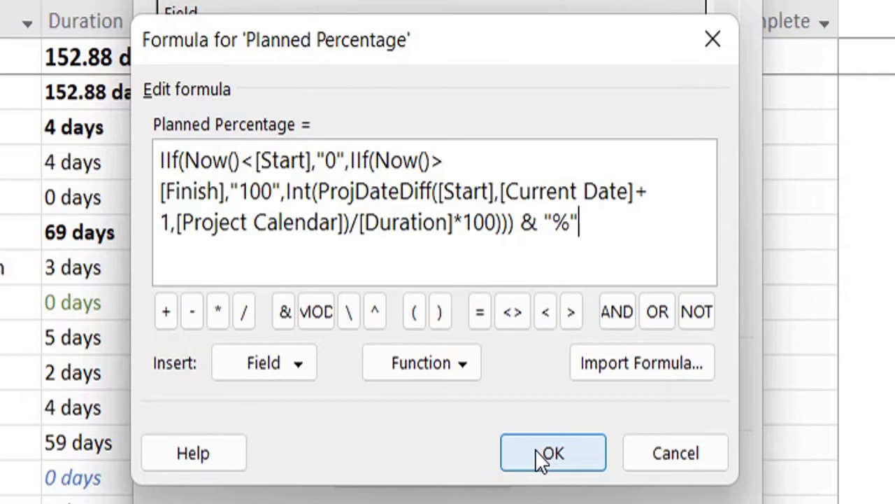
{"action": "left_click", "coordinate": [535, 449]}
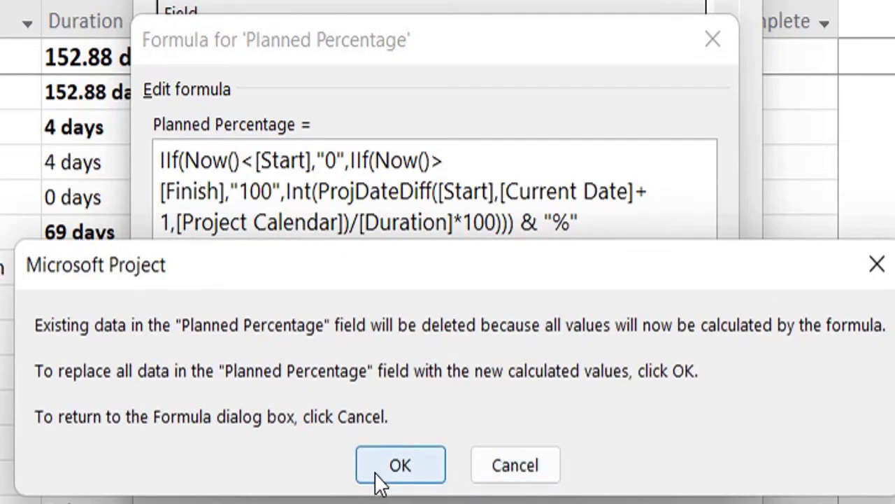
{"action": "left_click_drag", "start_coordinate": [511, 276], "coordinate": [537, 196]}
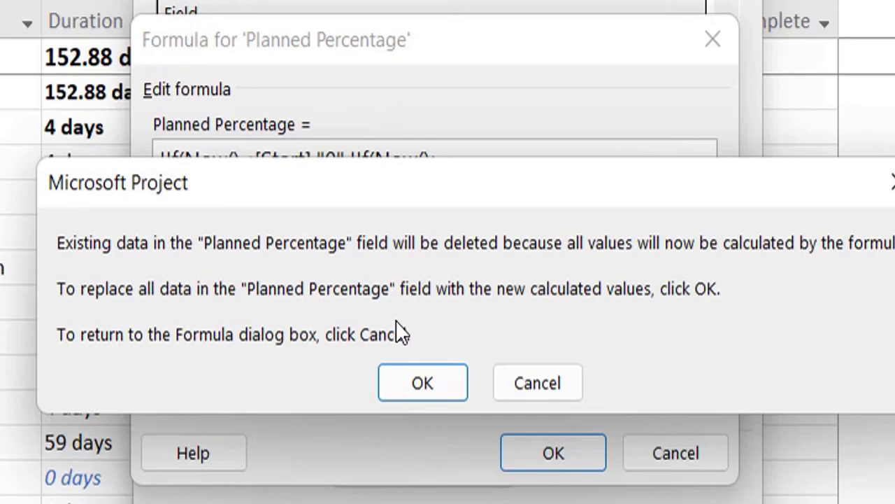
{"action": "left_click", "coordinate": [414, 385]}
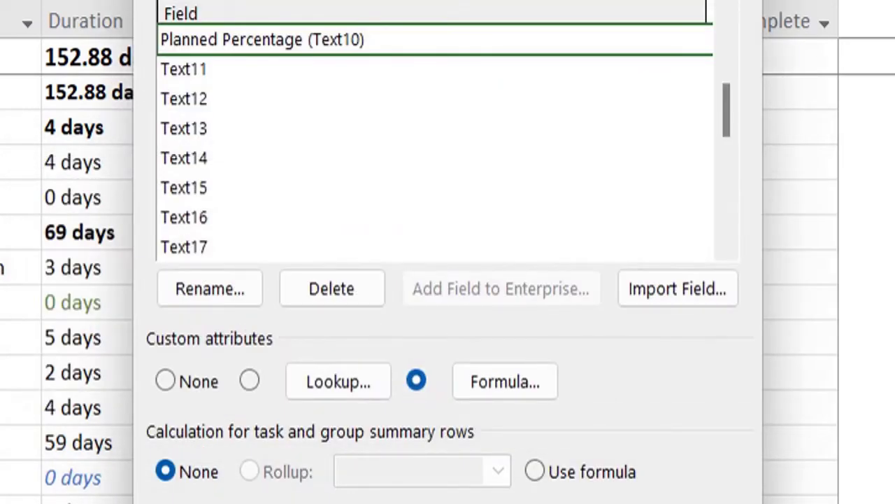
{"action": "key", "text": "Return"}
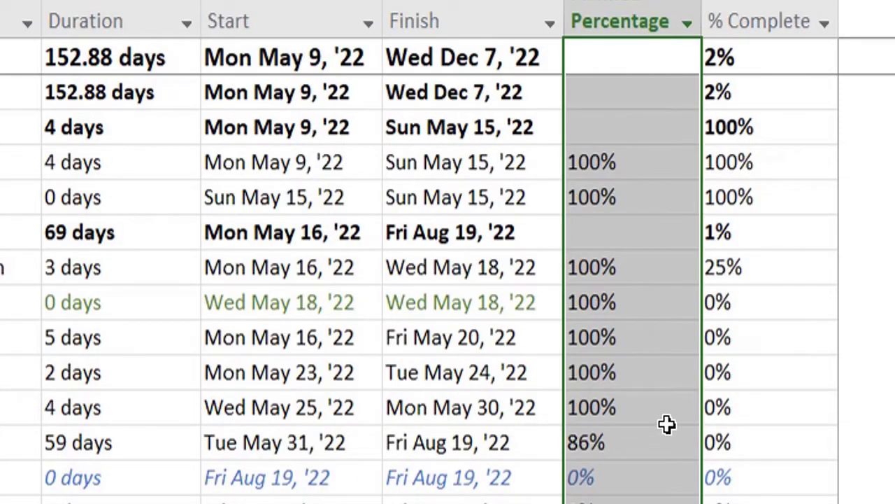
Step: Widen the Planned Percentage column to fit its full heading
{"action": "double_click", "coordinate": [703, 9]}
{"action": "left_click", "coordinate": [686, 221]}
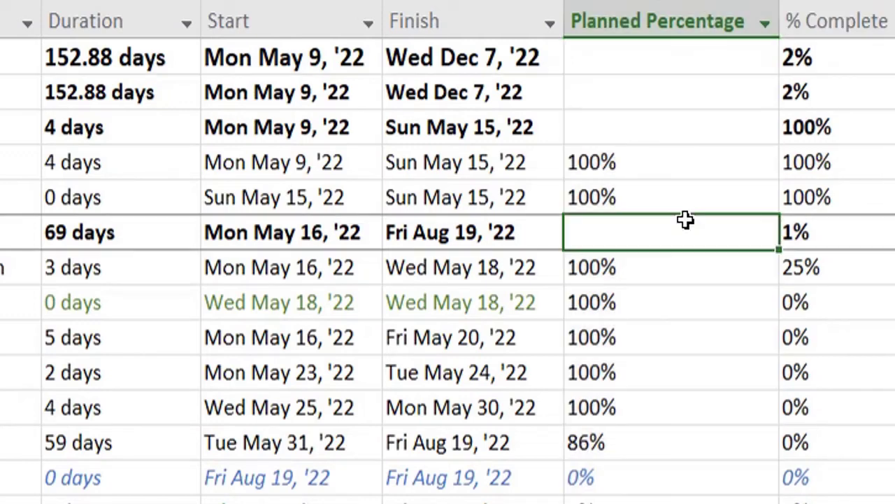
Step: Check the planned percentage of task 1.1.1 Requirement Gathering against its duration, start and finish dates
{"action": "left_click", "coordinate": [686, 170]}
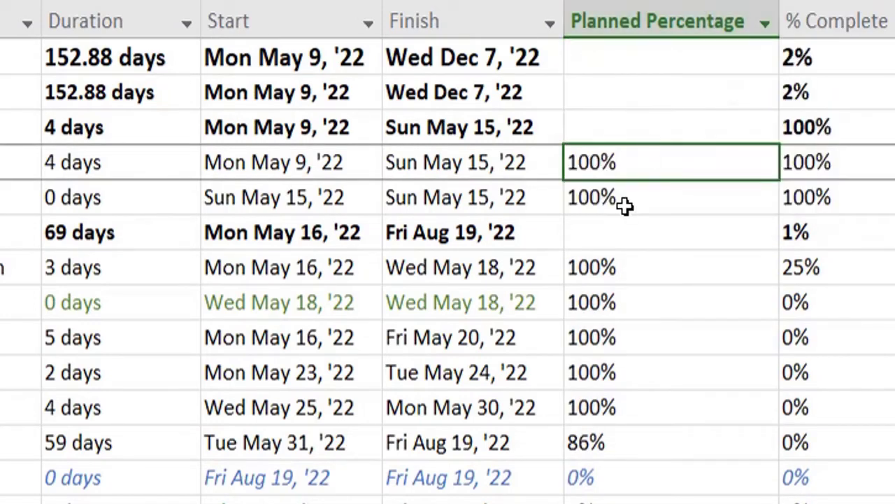
{"action": "left_click", "coordinate": [21, 162]}
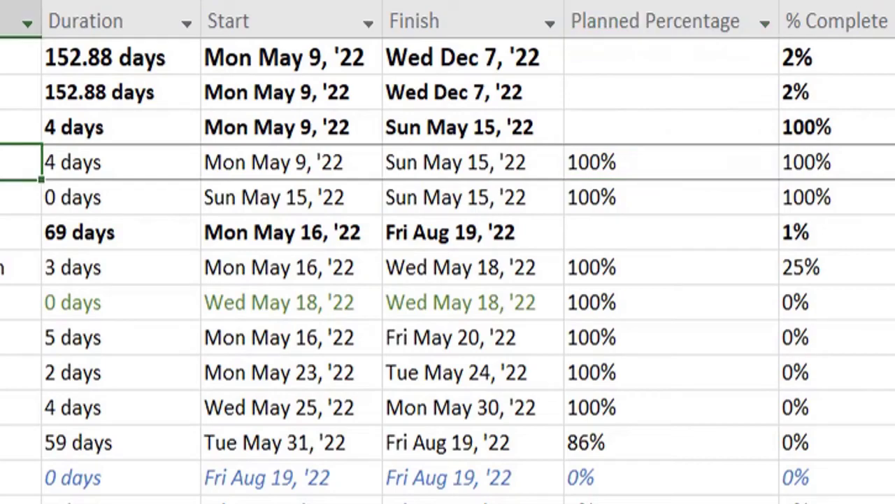
{"action": "key", "text": "Right"}
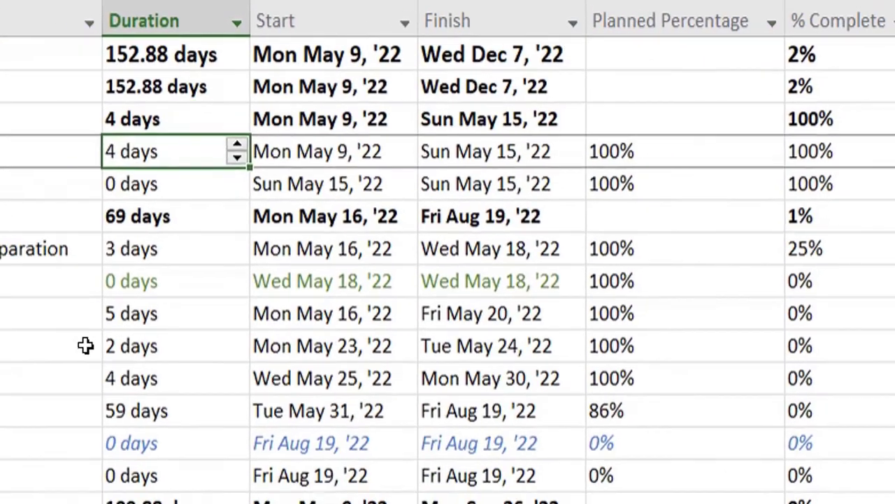
{"action": "key", "text": "Right"}
{"action": "key", "text": "Left"}
{"action": "key", "text": "Right"}
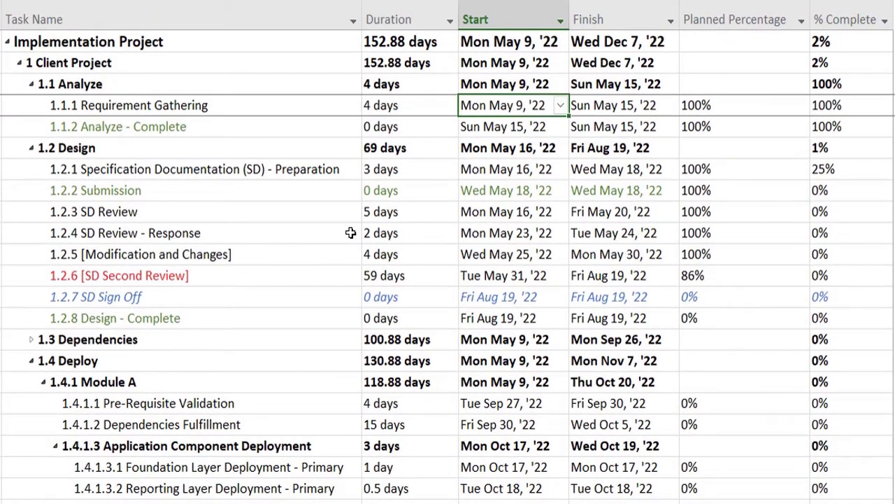
{"action": "key", "text": "Right"}
{"action": "key", "text": "Delete"}
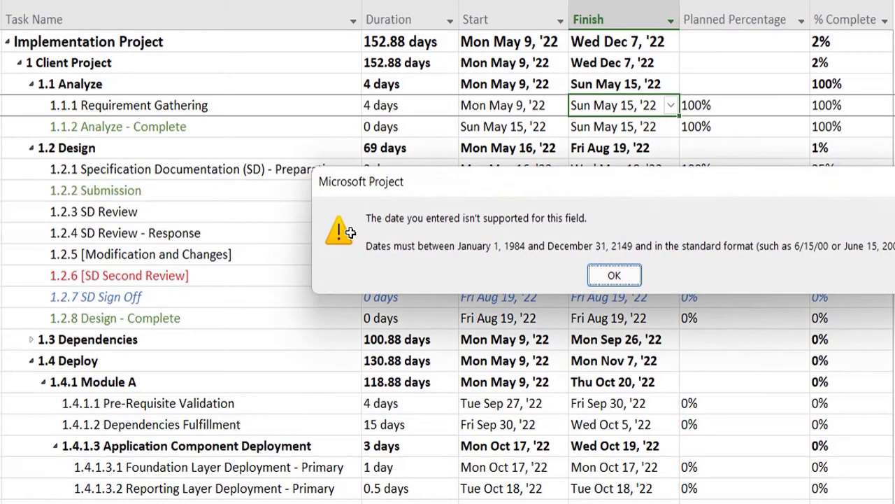
{"action": "left_click", "coordinate": [612, 275]}
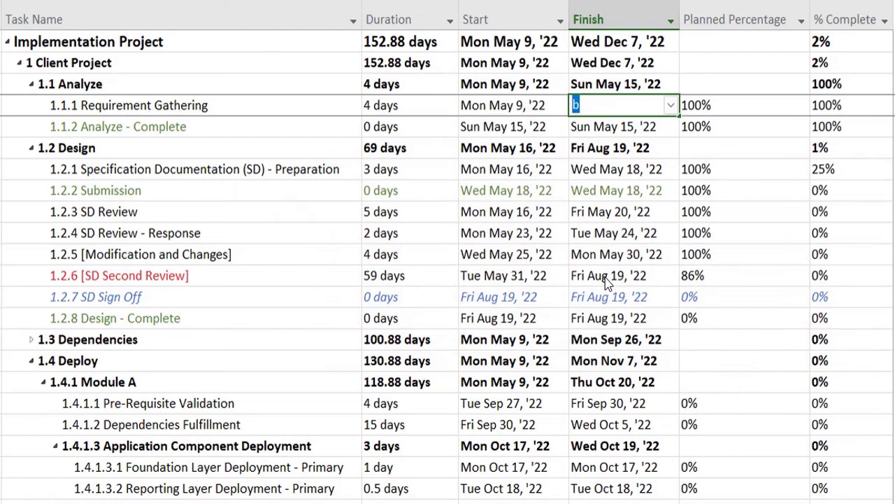
{"action": "key", "text": "Escape"}
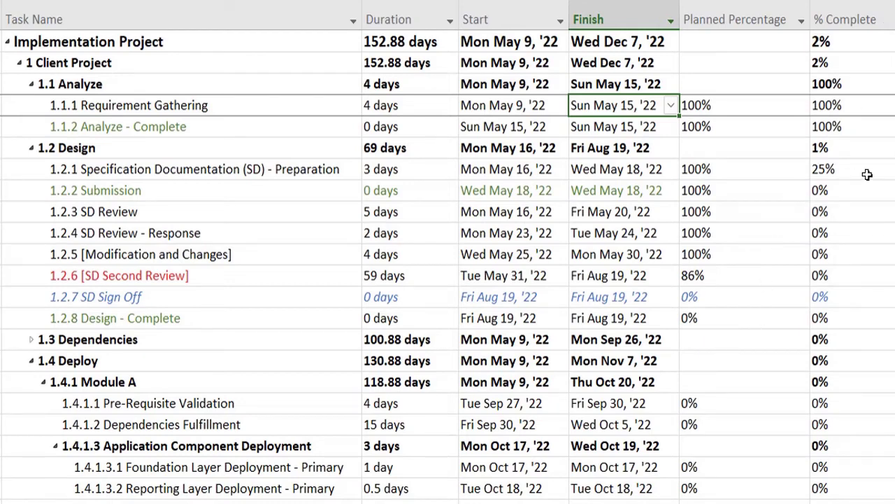
Step: Compare planned percentage with % complete for task 1.2.1, and check the planned percentages of Submission and SD Review - Response
{"action": "left_click", "coordinate": [742, 168]}
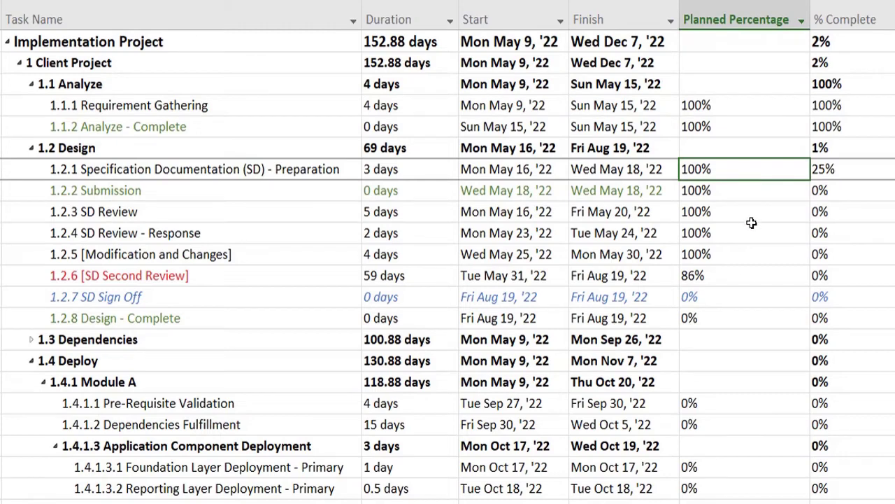
{"action": "left_click", "coordinate": [827, 171]}
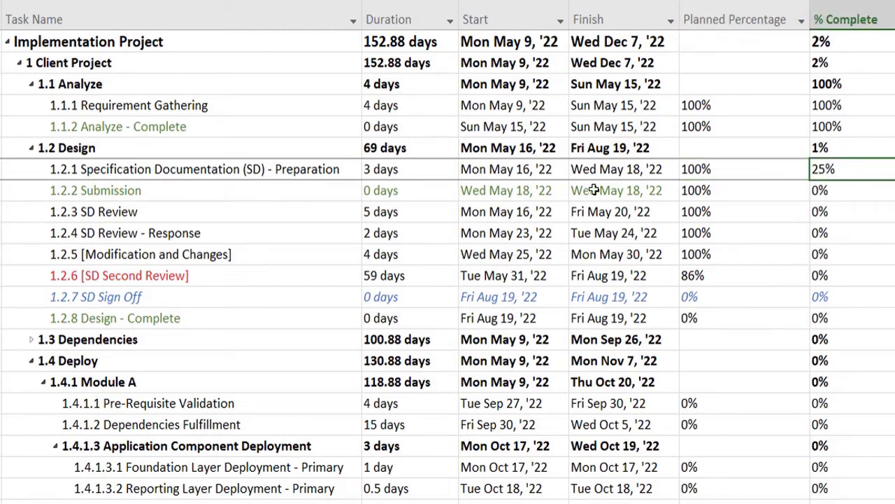
{"action": "left_click", "coordinate": [508, 197]}
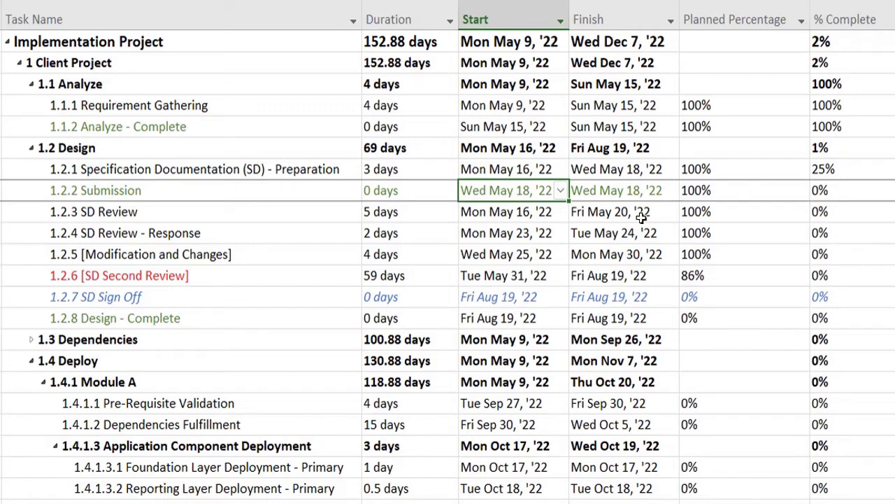
{"action": "left_click", "coordinate": [742, 194]}
{"action": "left_click", "coordinate": [743, 232]}
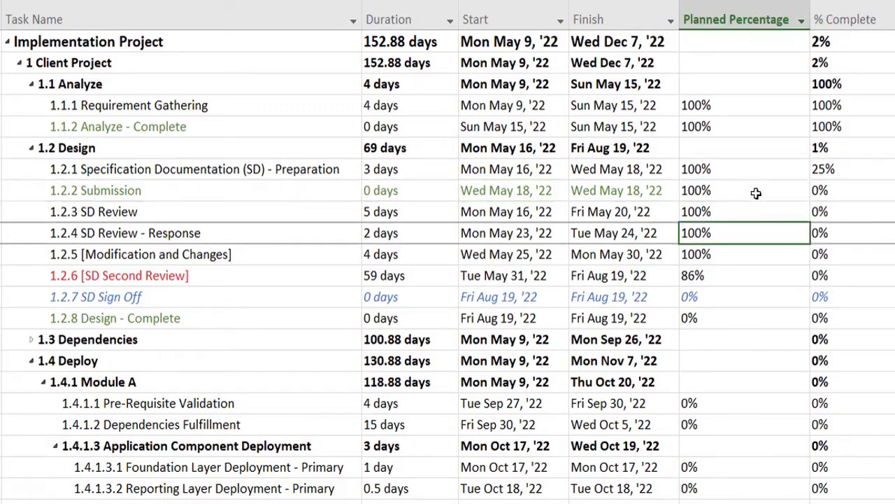
Step: Compare planned percentage with % complete for the Design tasks, and check 1.2.6 SD Second Review's planned percentage against its start and finish dates
{"action": "left_click_drag", "start_coordinate": [756, 194], "coordinate": [760, 233]}
{"action": "left_click_drag", "start_coordinate": [854, 189], "coordinate": [874, 247]}
{"action": "left_click", "coordinate": [535, 275]}
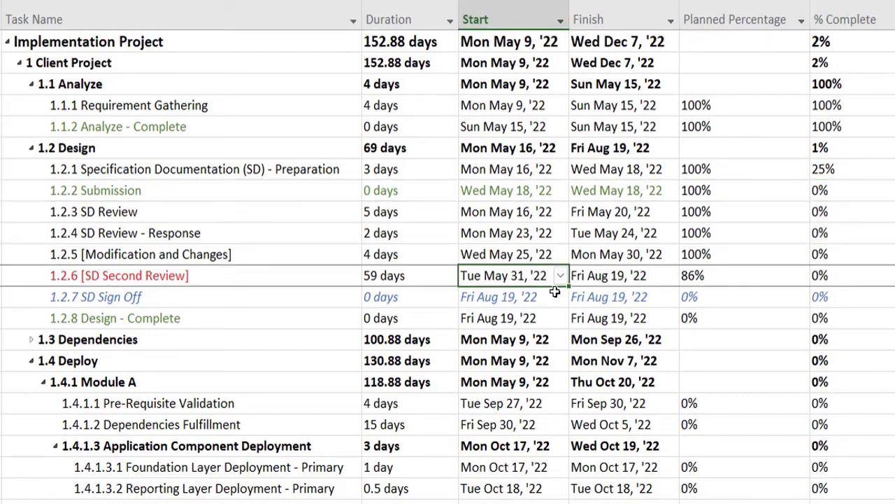
{"action": "left_click", "coordinate": [605, 275]}
{"action": "left_click", "coordinate": [521, 276]}
{"action": "left_click", "coordinate": [628, 278]}
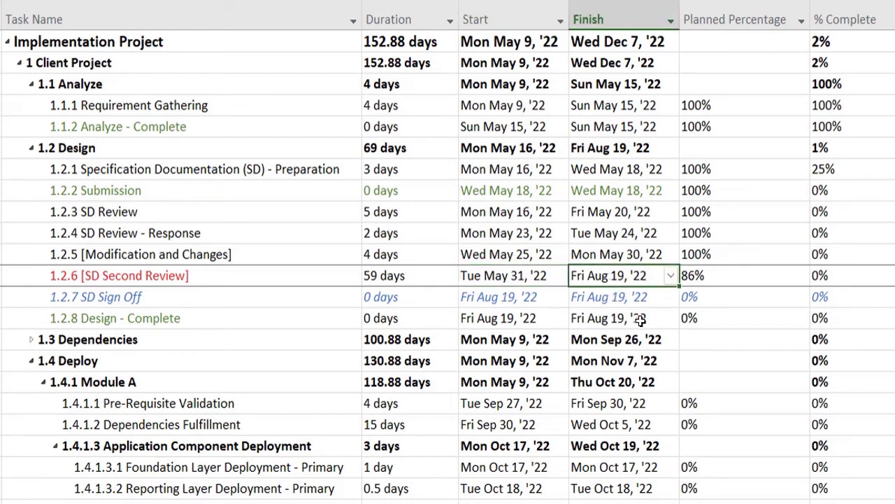
{"action": "left_click", "coordinate": [735, 281]}
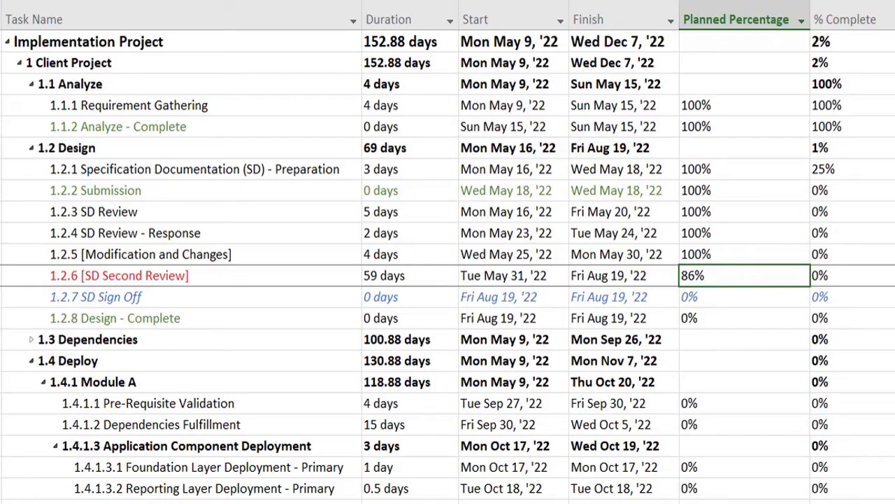
Step: Review the planned percentages of the remaining schedule tasks, from Deploy through Unit Testing and User Experience Cycle to the Roll Out plan
{"action": "scroll", "coordinate": [448, 266], "scroll_direction": "down", "scroll_amount": 7}
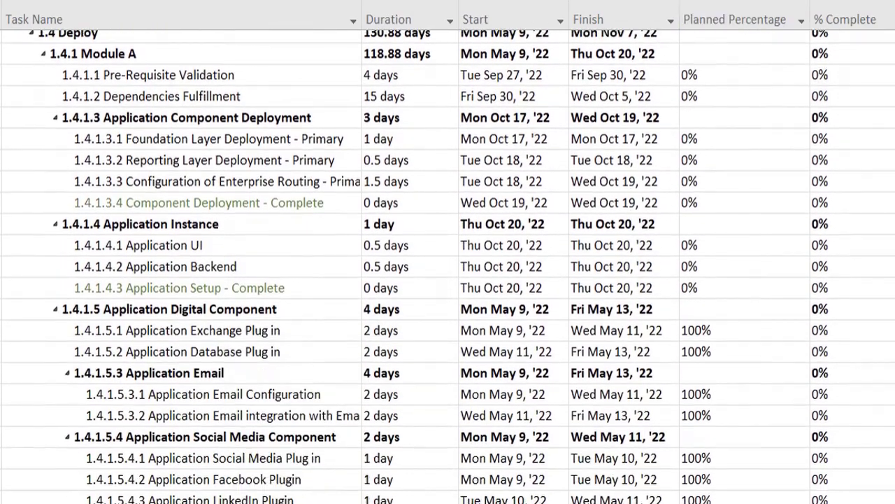
{"action": "scroll", "coordinate": [448, 265], "scroll_direction": "down", "scroll_amount": 8}
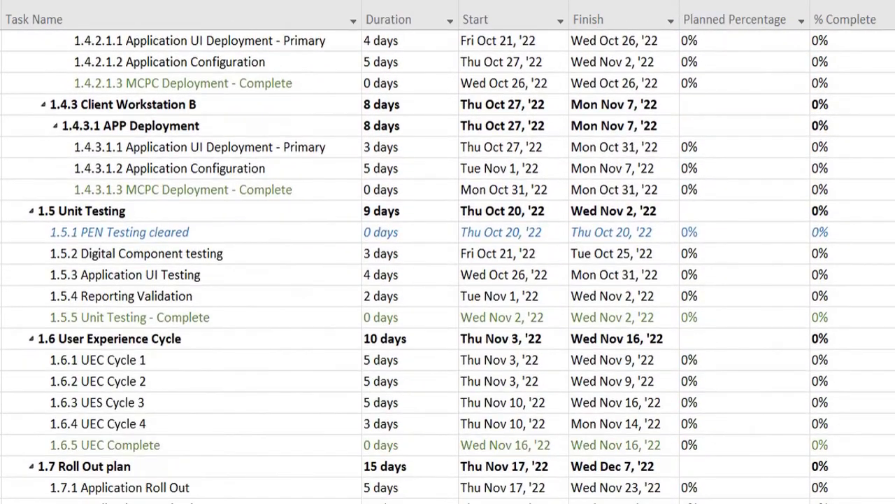
{"action": "scroll", "coordinate": [448, 266], "scroll_direction": "up", "scroll_amount": 4}
{"action": "scroll", "coordinate": [448, 266], "scroll_direction": "up", "scroll_amount": 10}
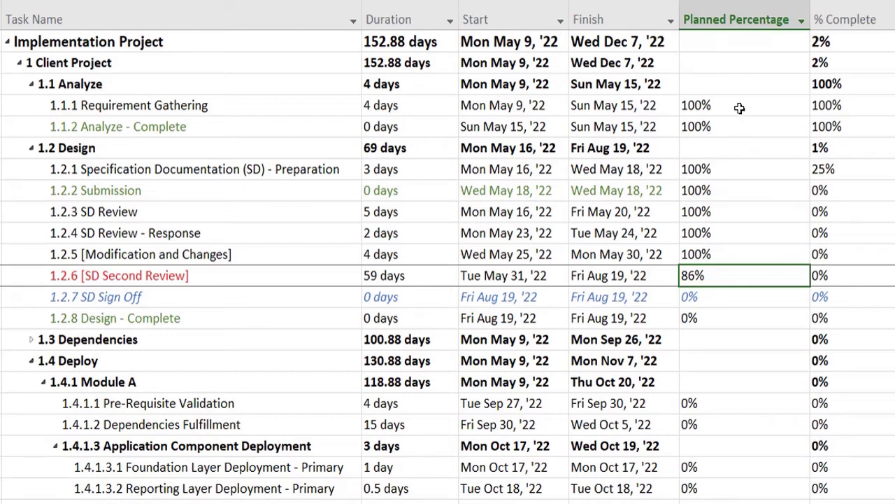
{"action": "right_click", "coordinate": [728, 26]}
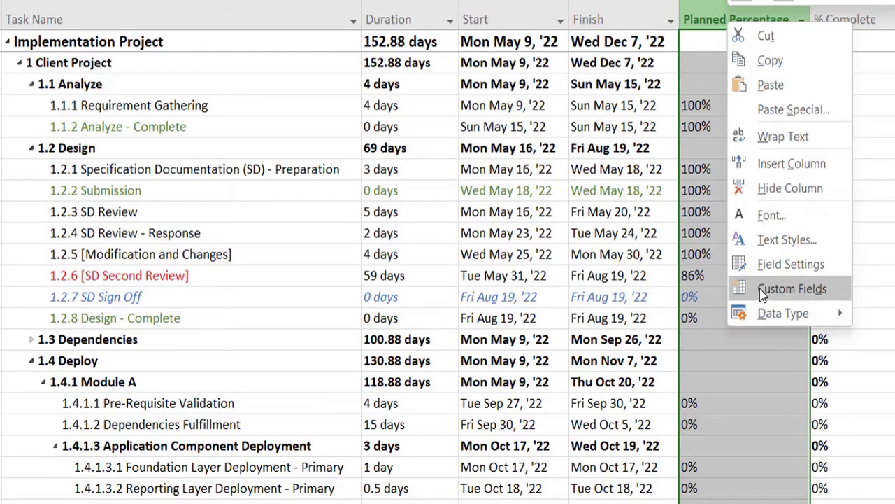
{"action": "left_click", "coordinate": [693, 204]}
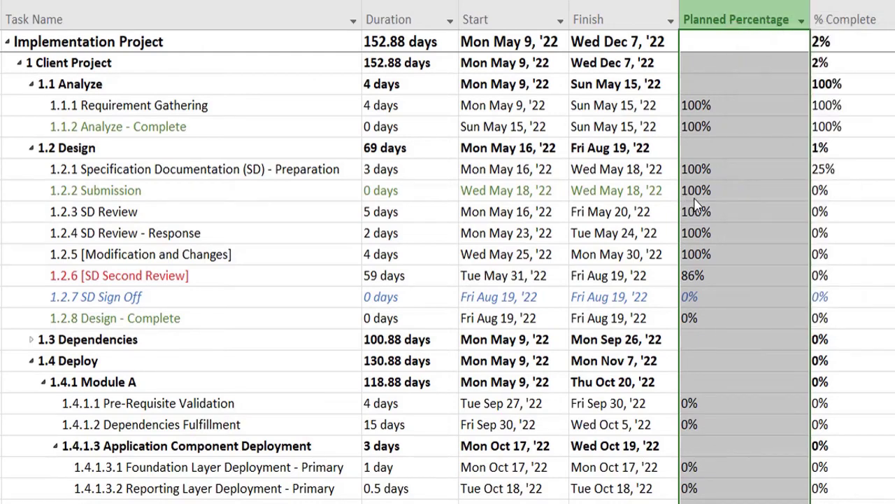
{"action": "left_click", "coordinate": [747, 149]}
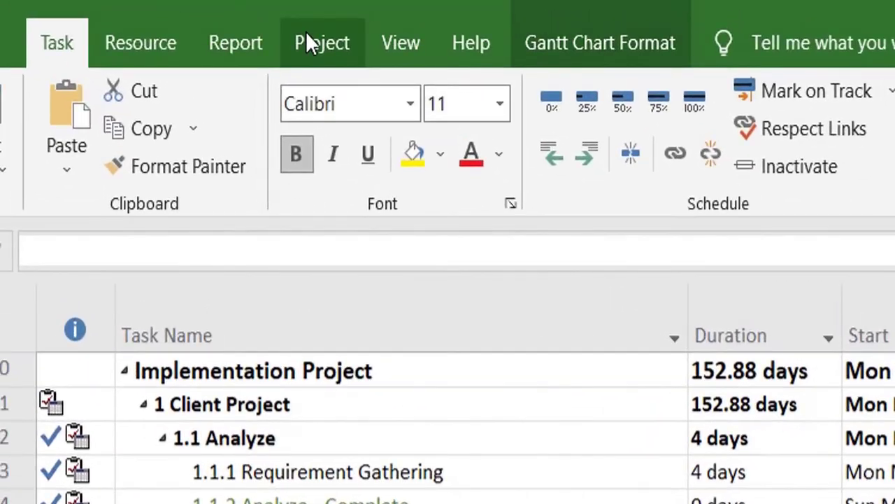
Step: Examine the formula of the Planned Percentage (Text10) custom field without editing it, and return to the planned percentage of 1.2.6 SD Second Review
{"action": "left_click", "coordinate": [305, 31]}
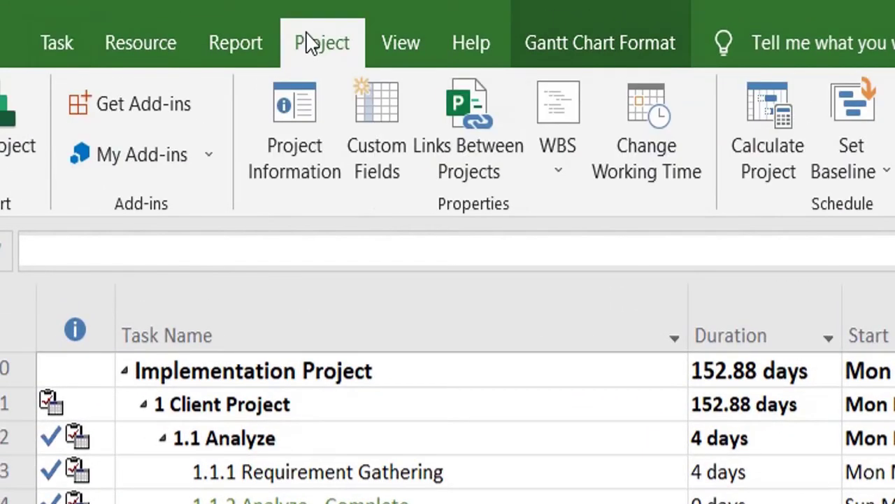
{"action": "left_click", "coordinate": [359, 155]}
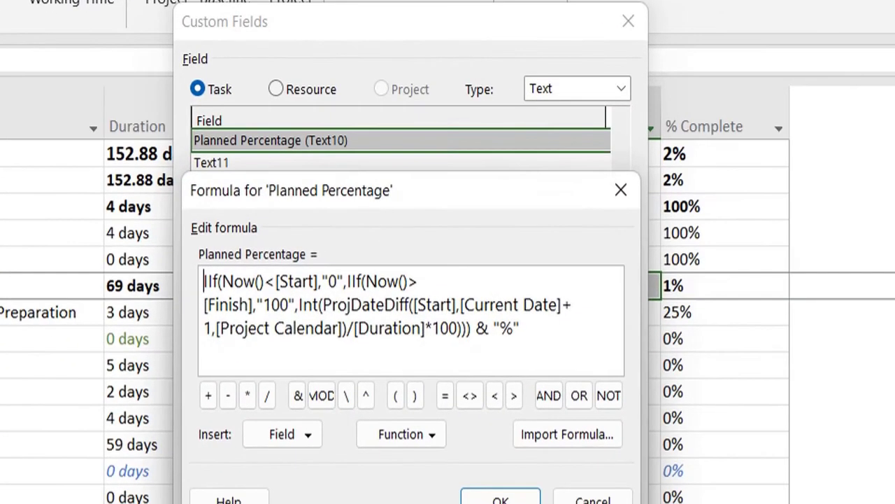
{"action": "left_click", "coordinate": [587, 499]}
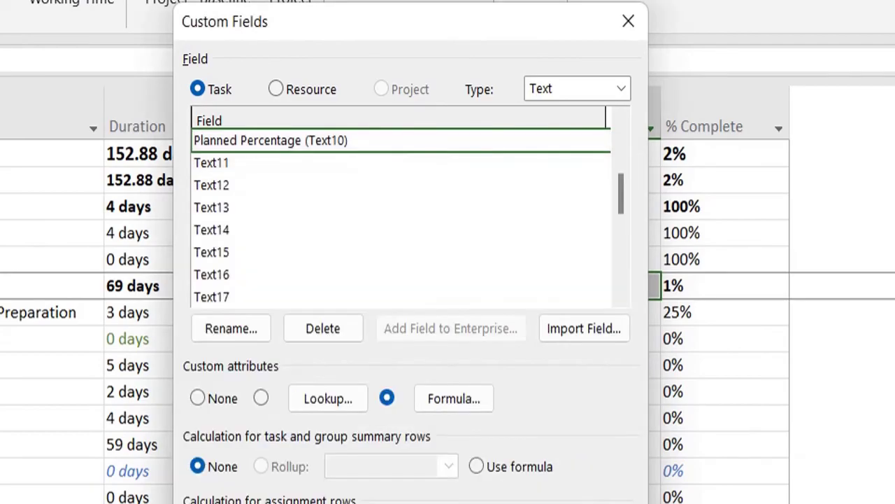
{"action": "key", "text": "Return"}
{"action": "left_click", "coordinate": [564, 446]}
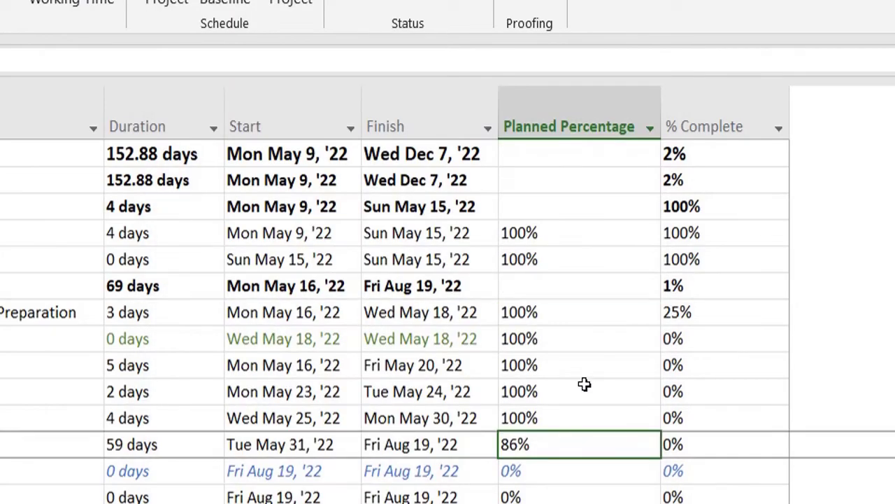